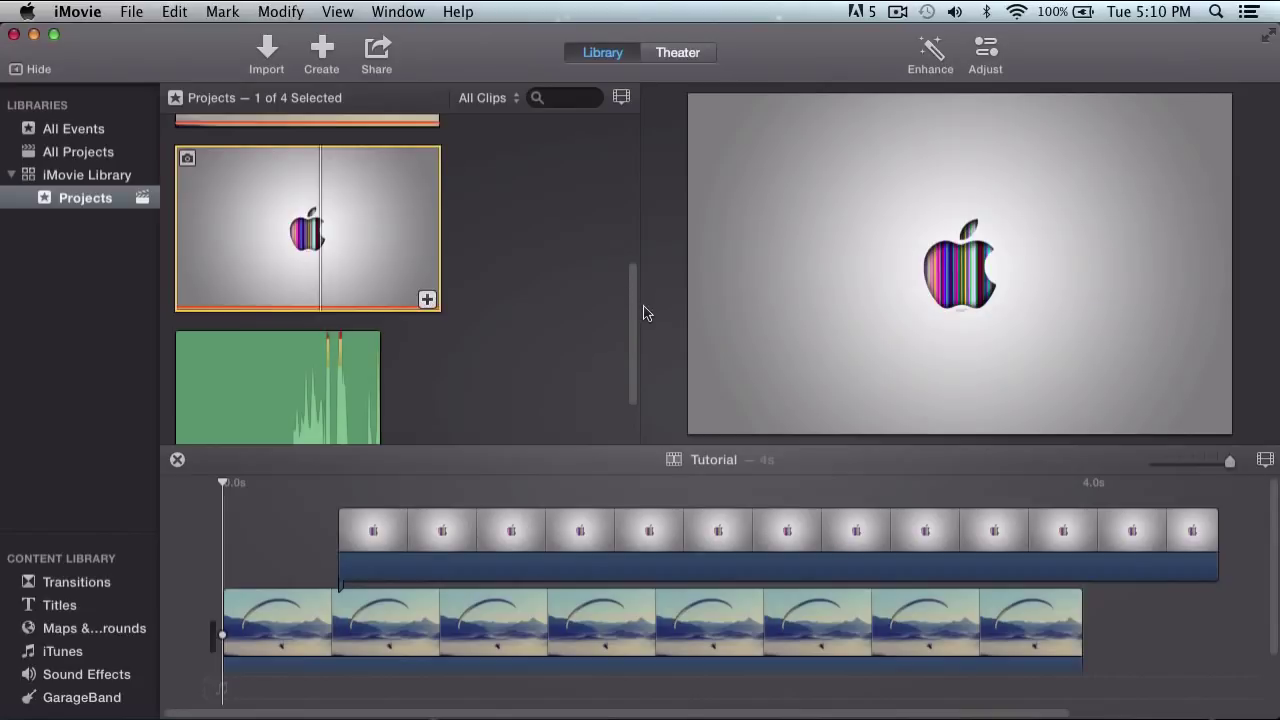
- Choose Record Voiceover from the Window menu for the Tutorial project
click(374, 10)
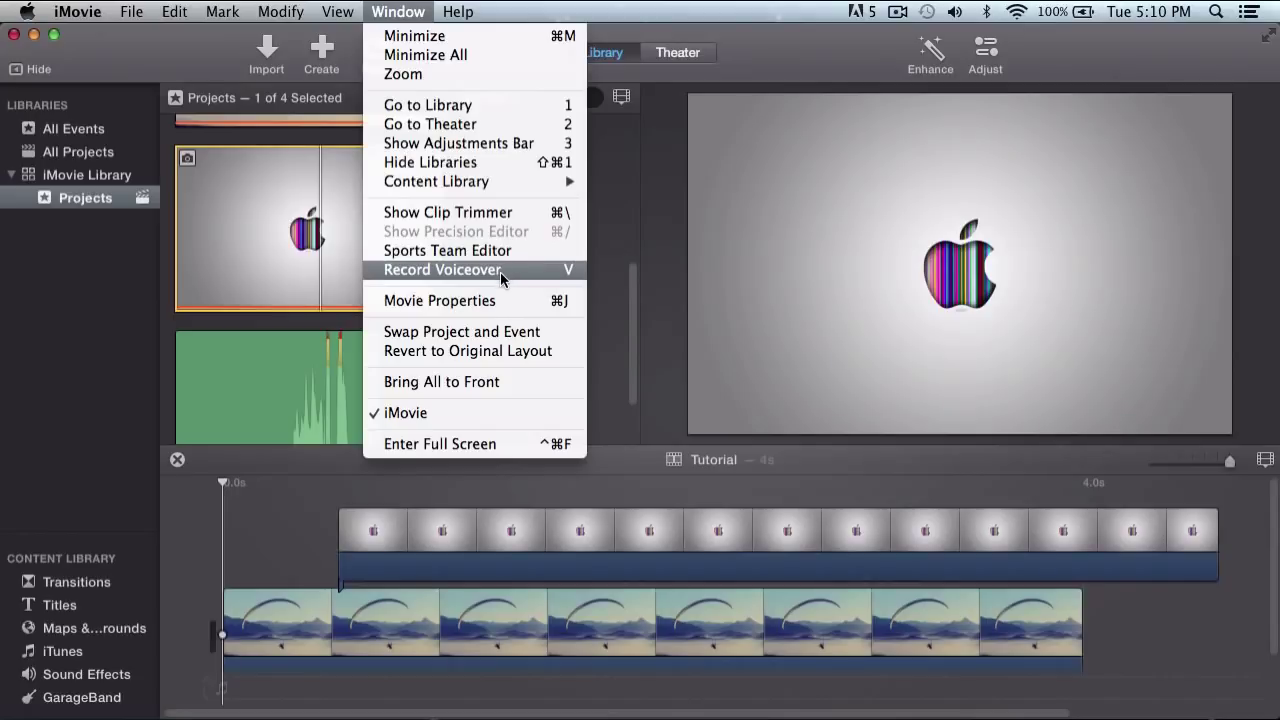
click(428, 272)
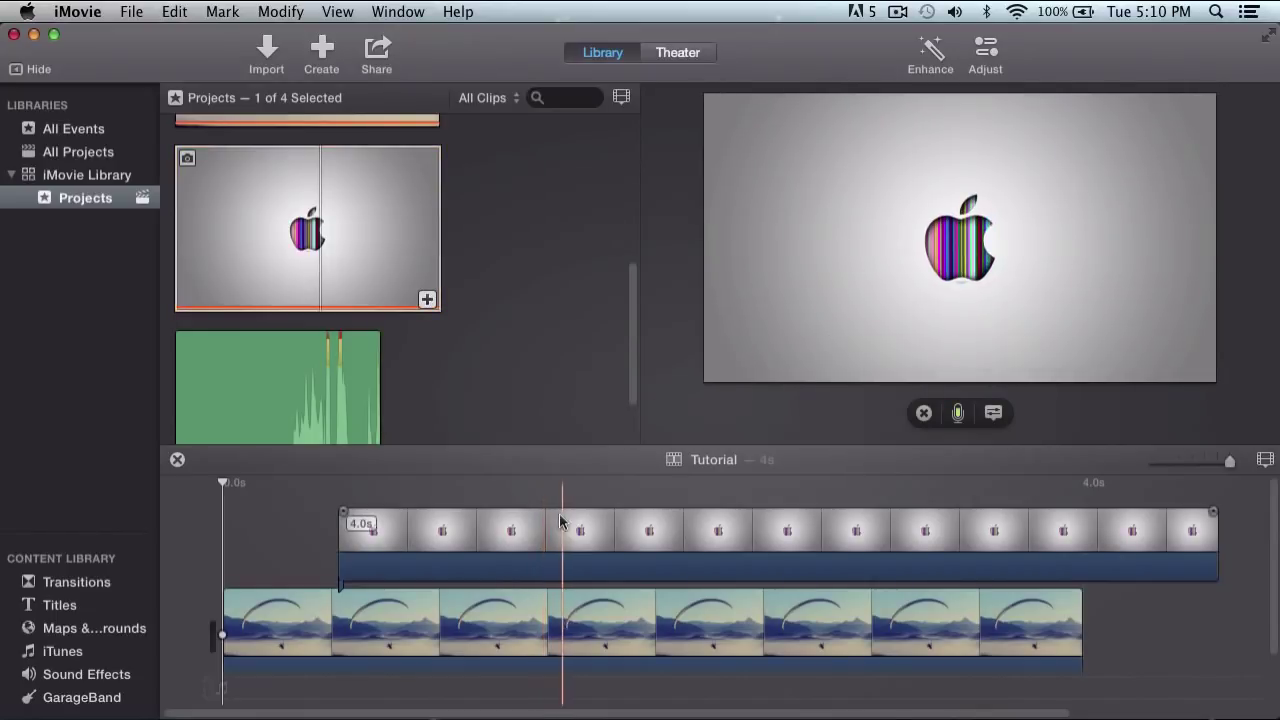
click(475, 498)
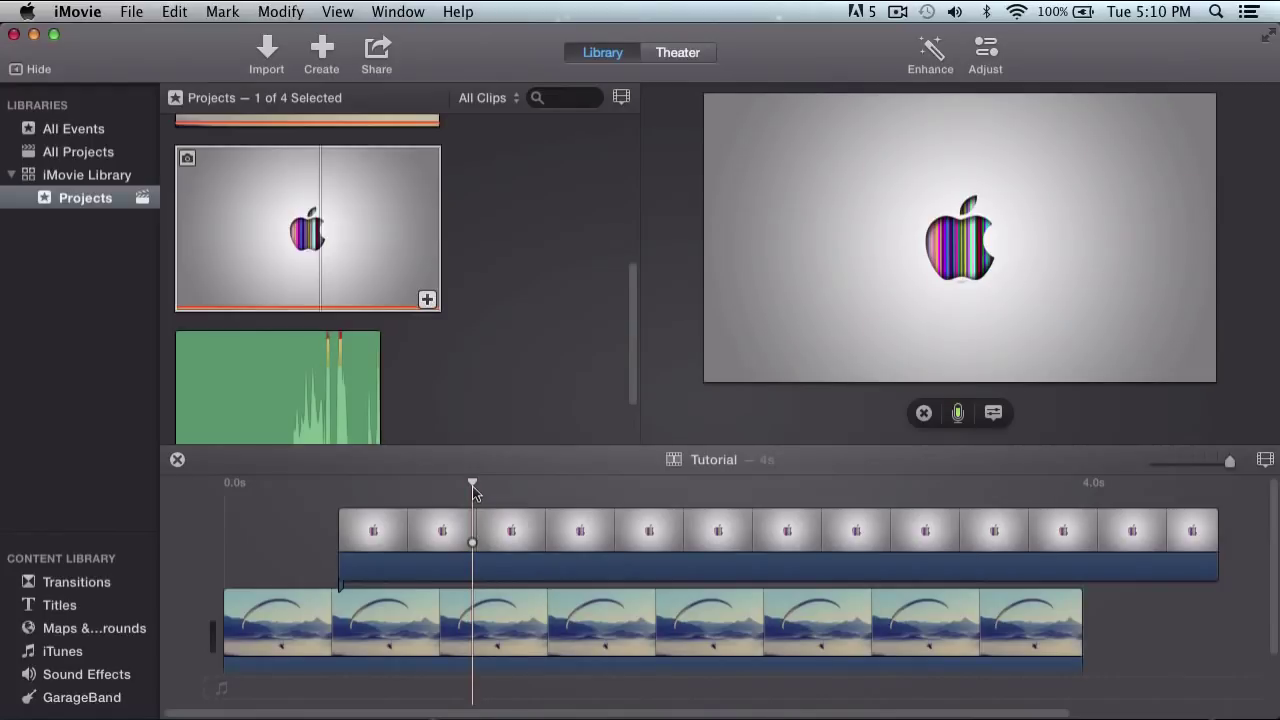
key(space)
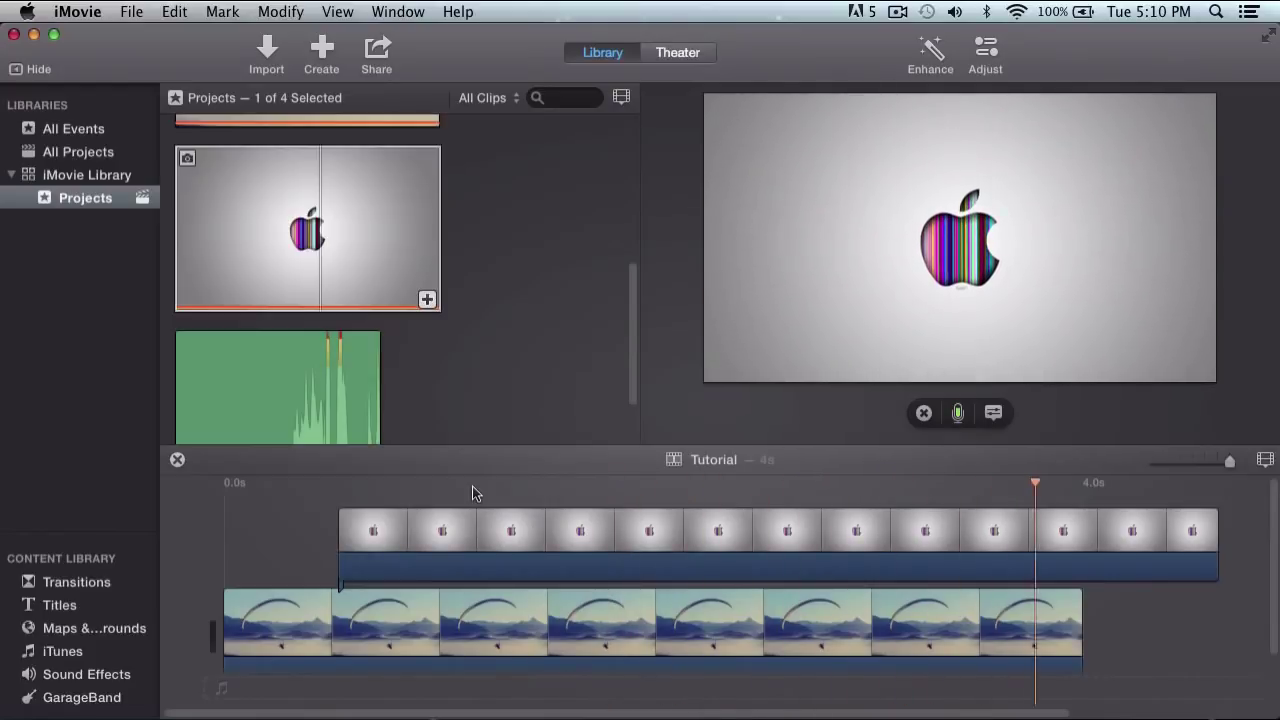
key(space)
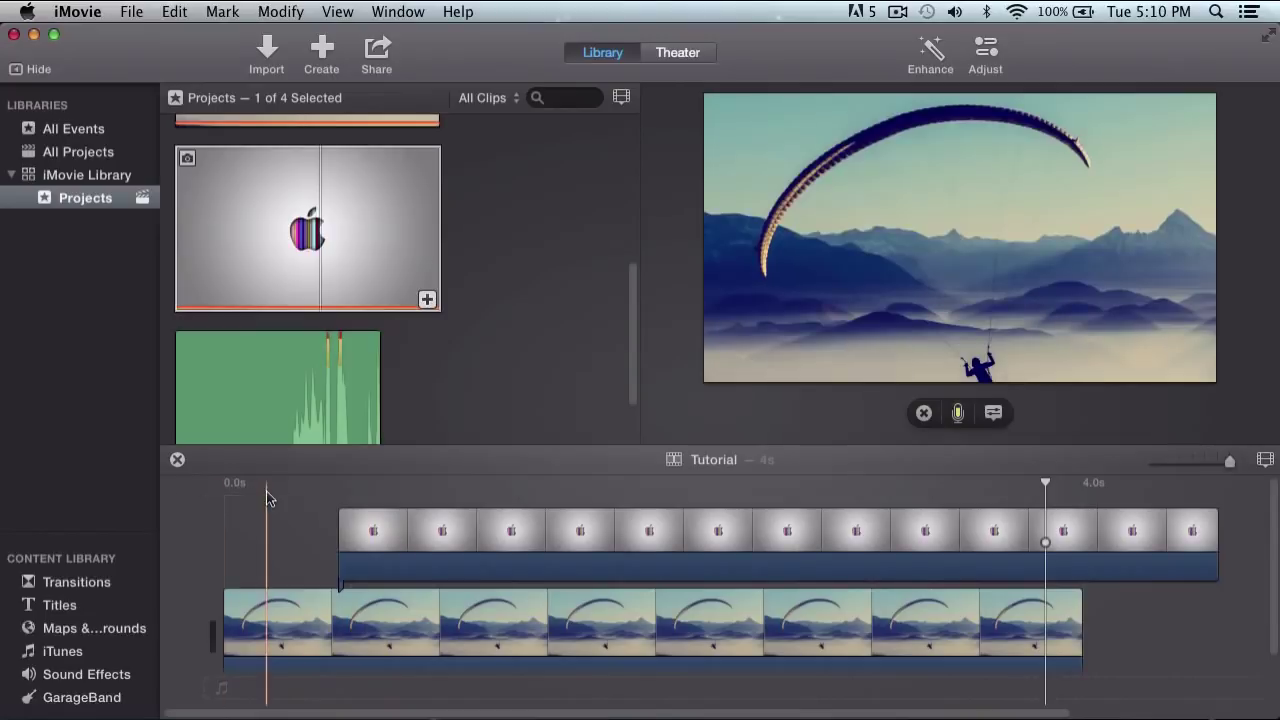
click(220, 500)
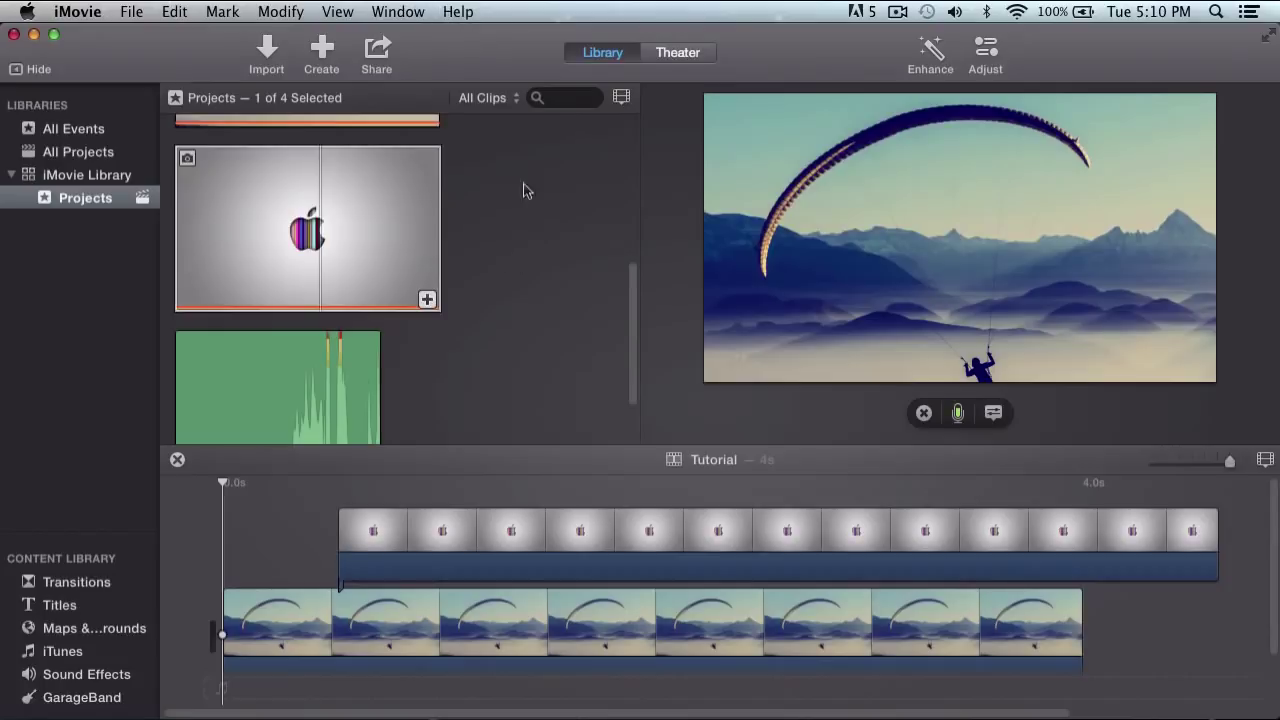
scroll(545, 238, down, 1)
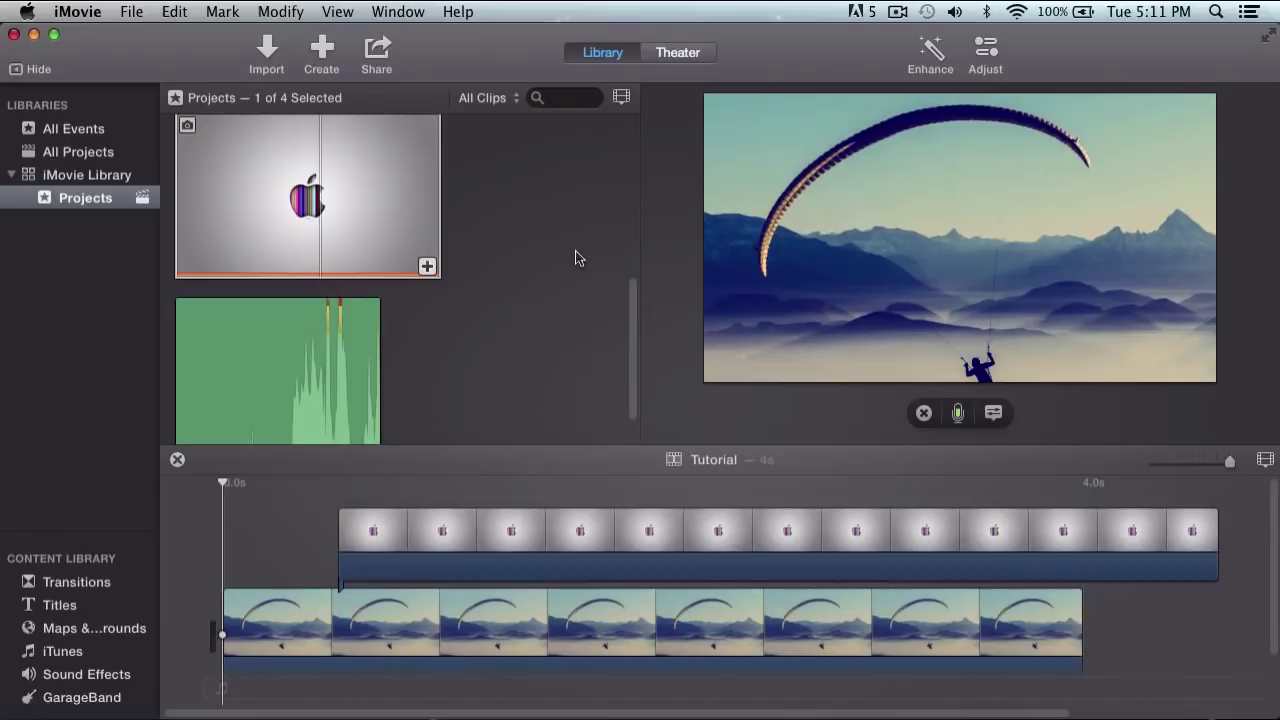
mouse_move(689, 313)
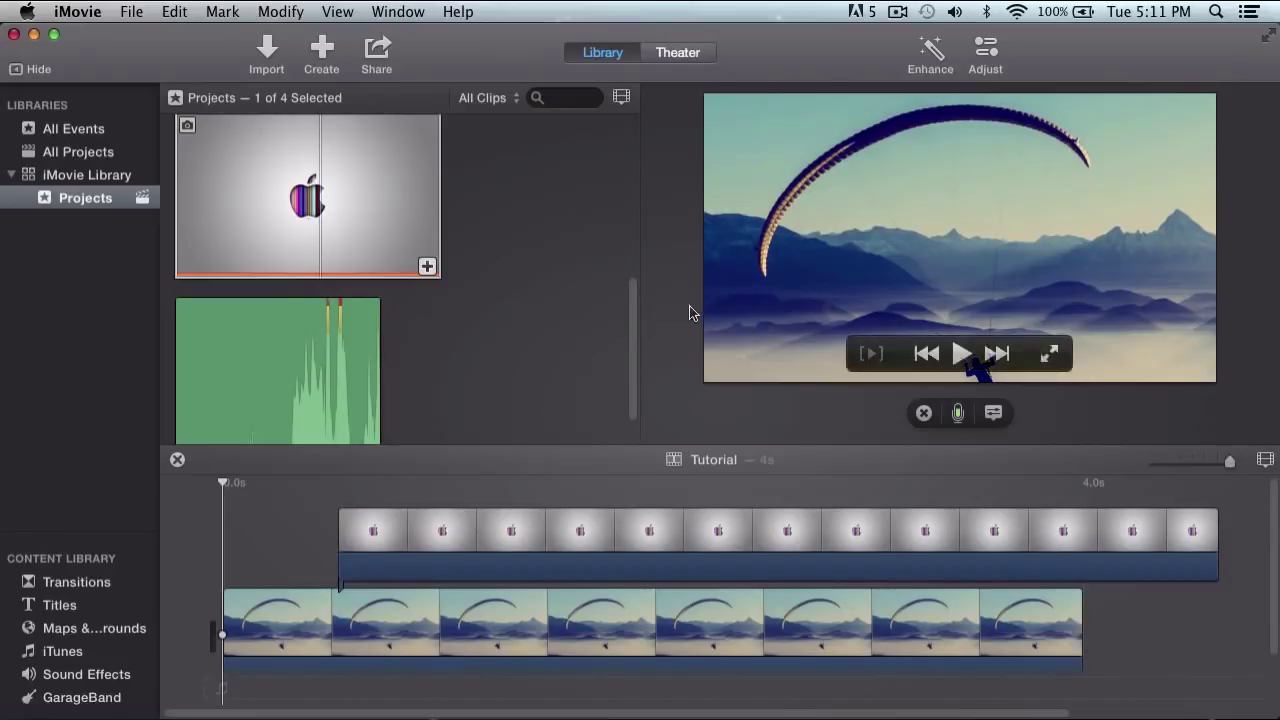
- Record a 12.4-second narration clip, VO-2: Tutorial, under the paraglider clip
click(958, 416)
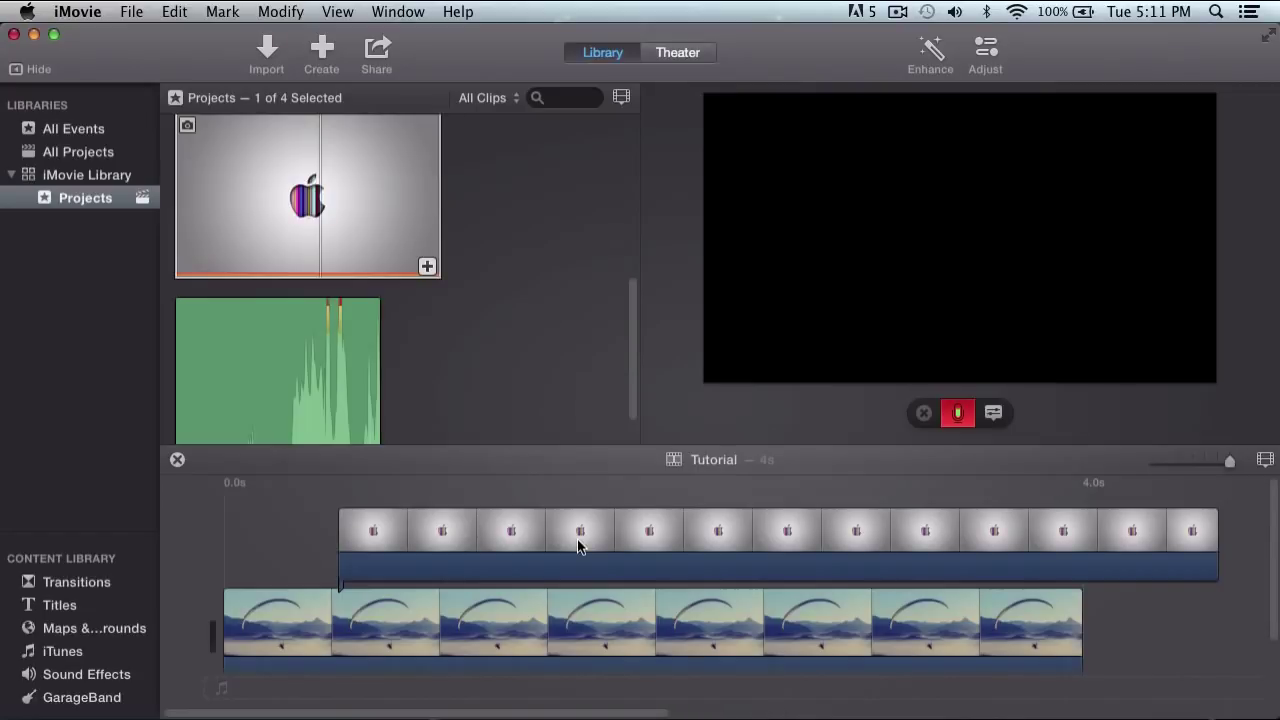
click(959, 415)
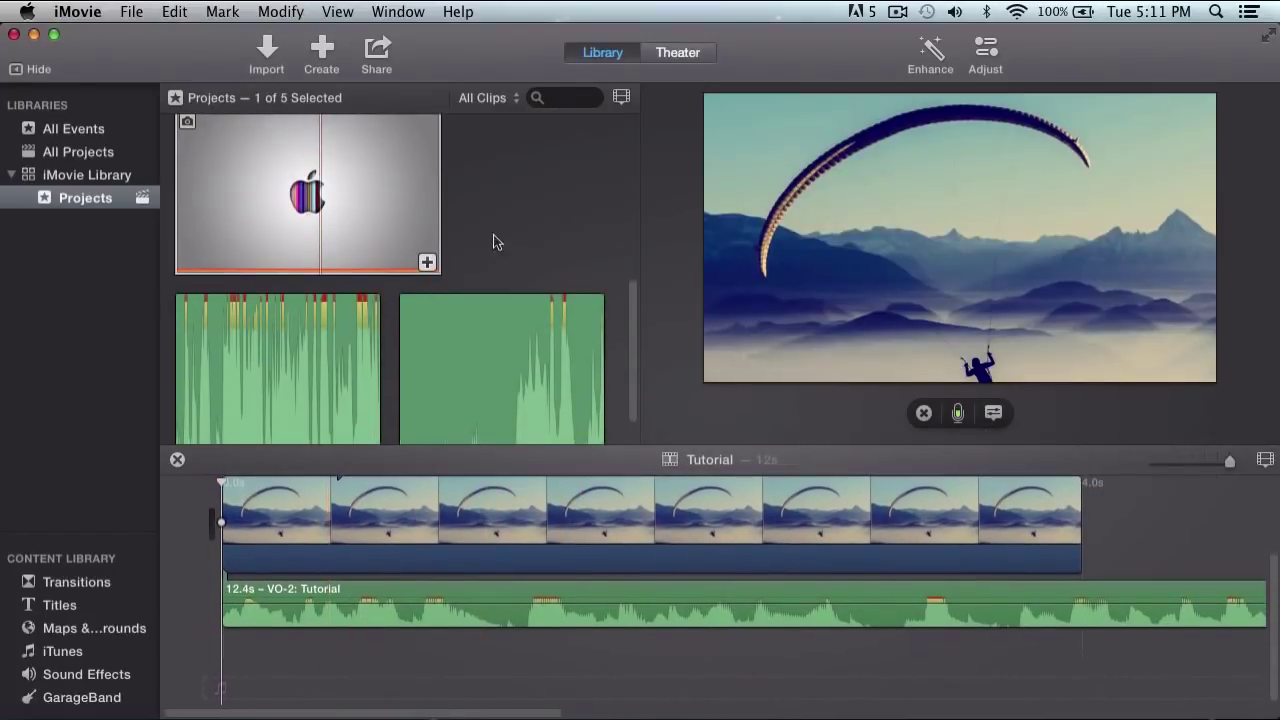
- Briefly play the project, then show the voiceover recording options
scroll(507, 232, down, 2)
scroll(263, 122, up, 2)
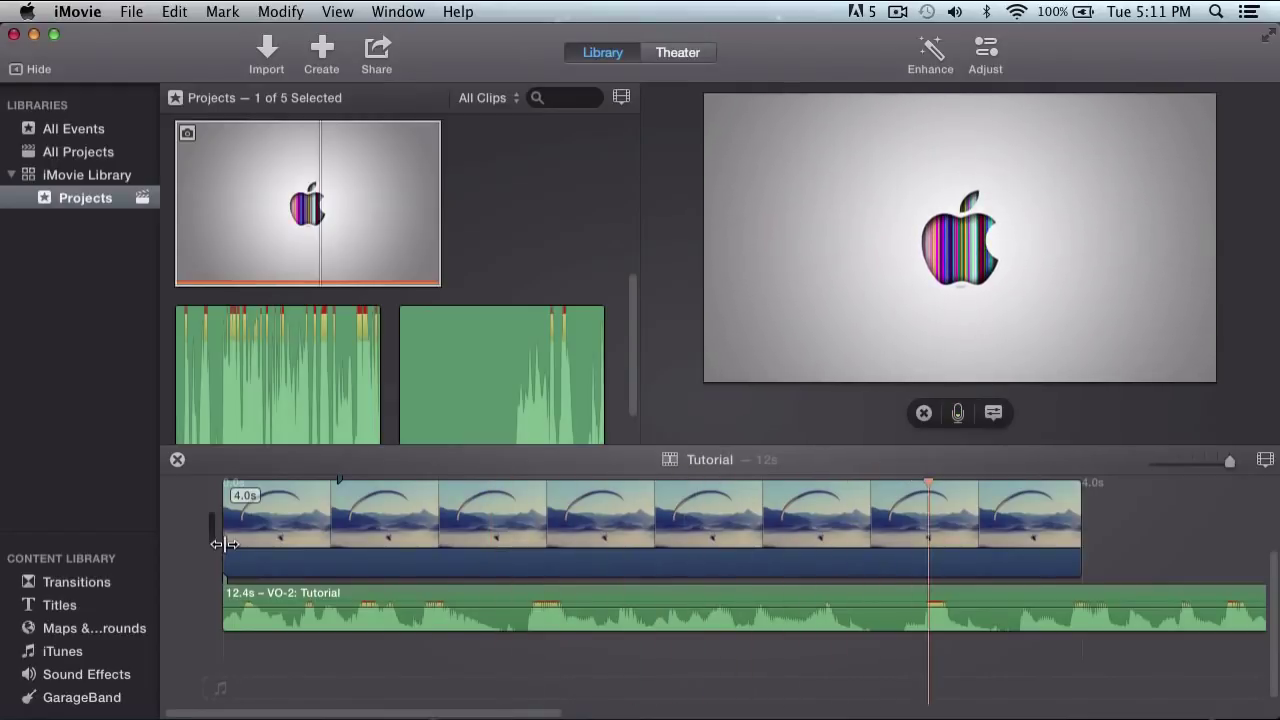
key(space)
click(995, 414)
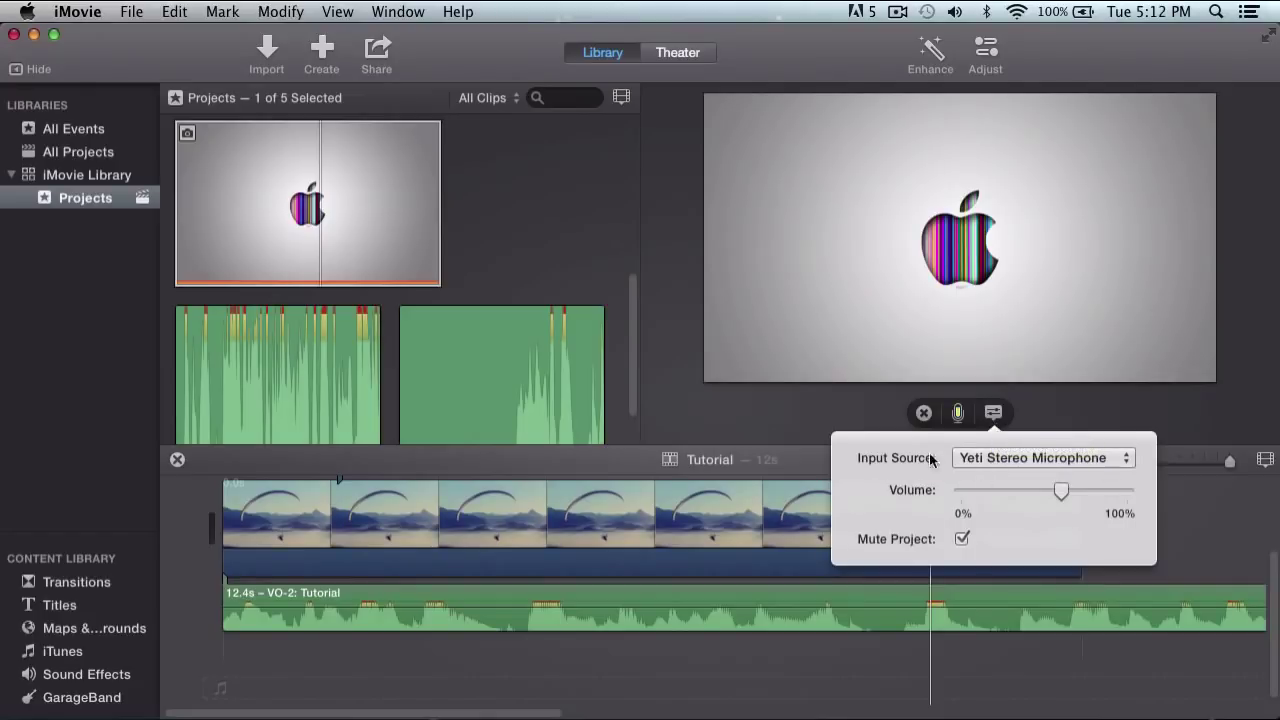
- Keep Yeti Stereo Microphone as input source, enable Mute Project, and close the options
click(1017, 465)
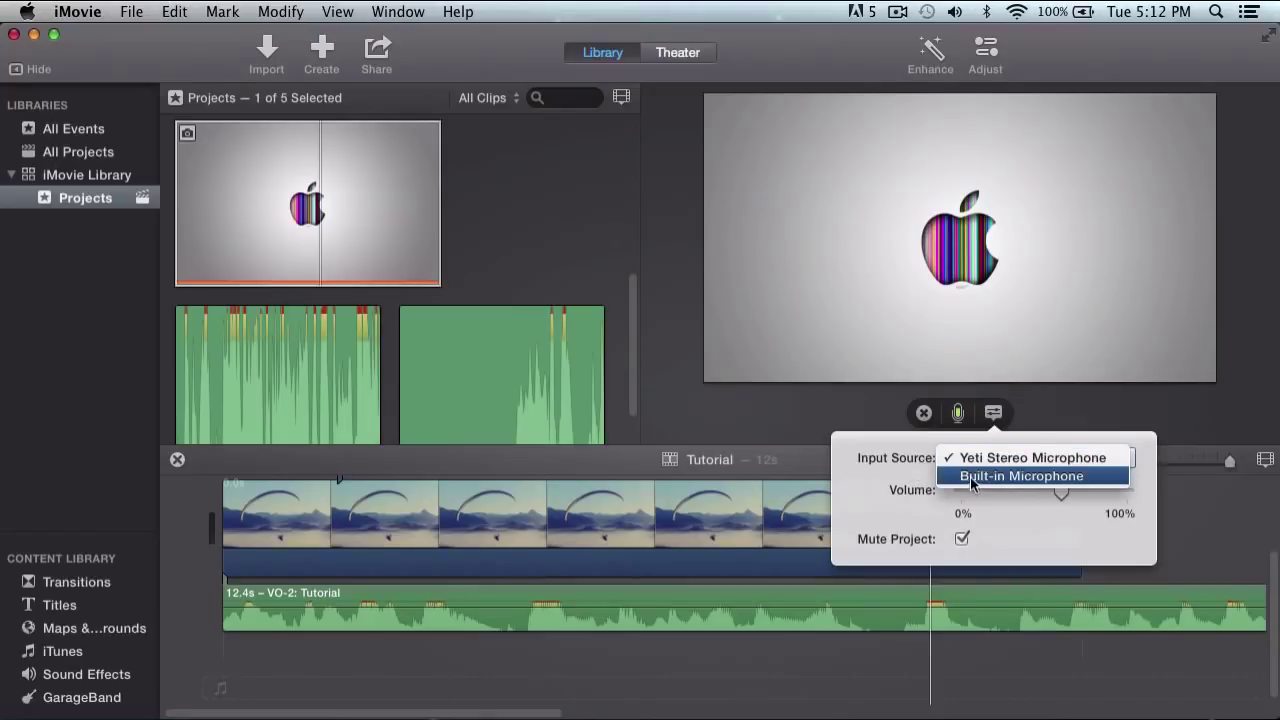
click(885, 483)
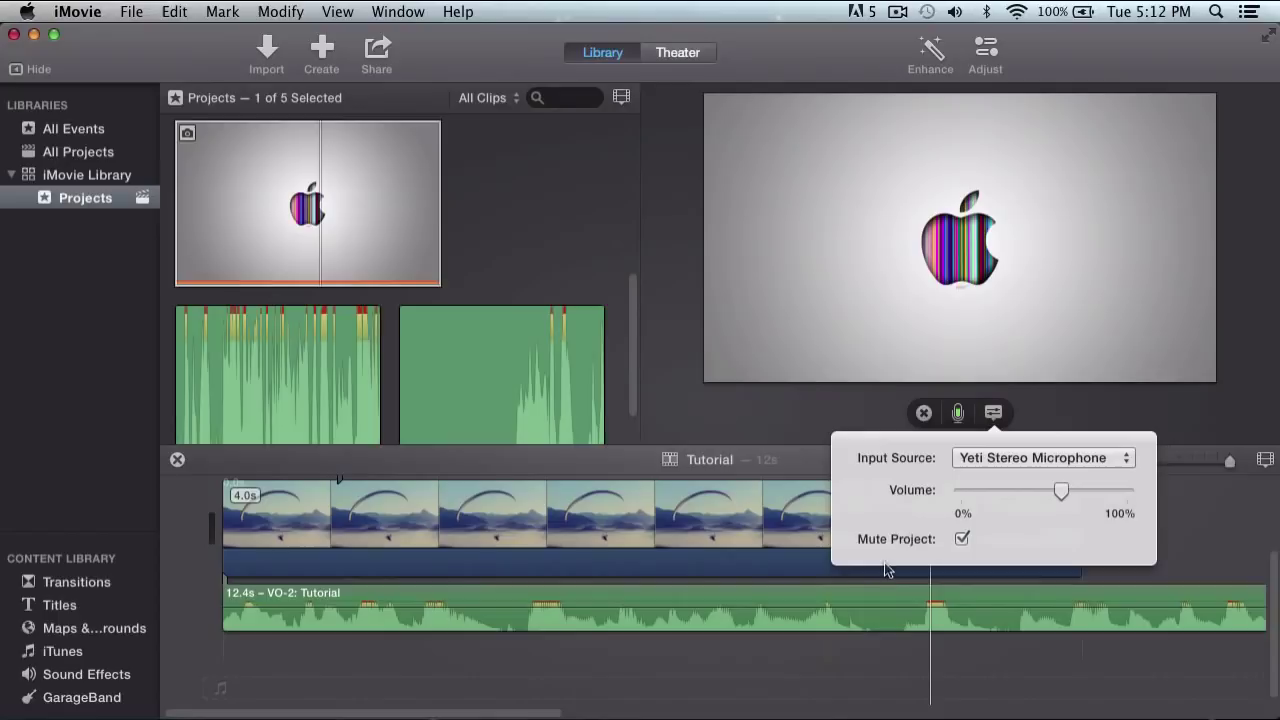
click(962, 539)
click(1030, 410)
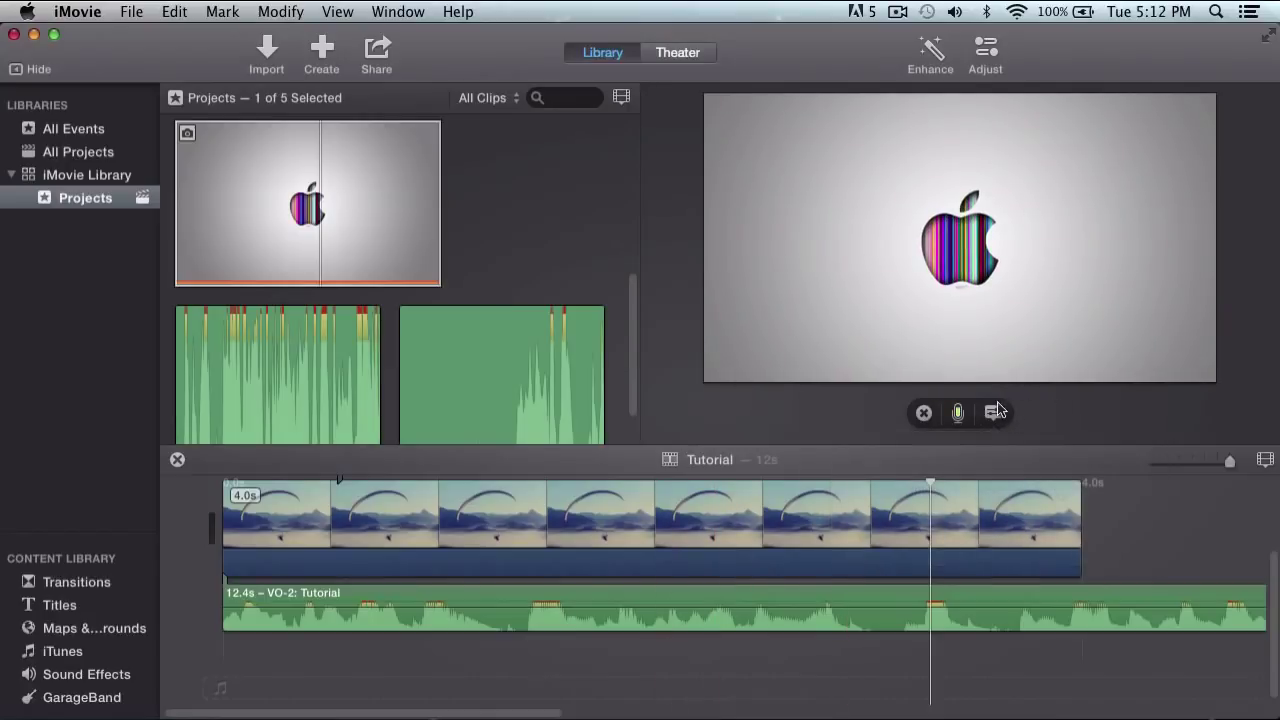
- Select the VO-2 clip, raise its volume to 400%, then undo the change
scroll(755, 545, right, 5)
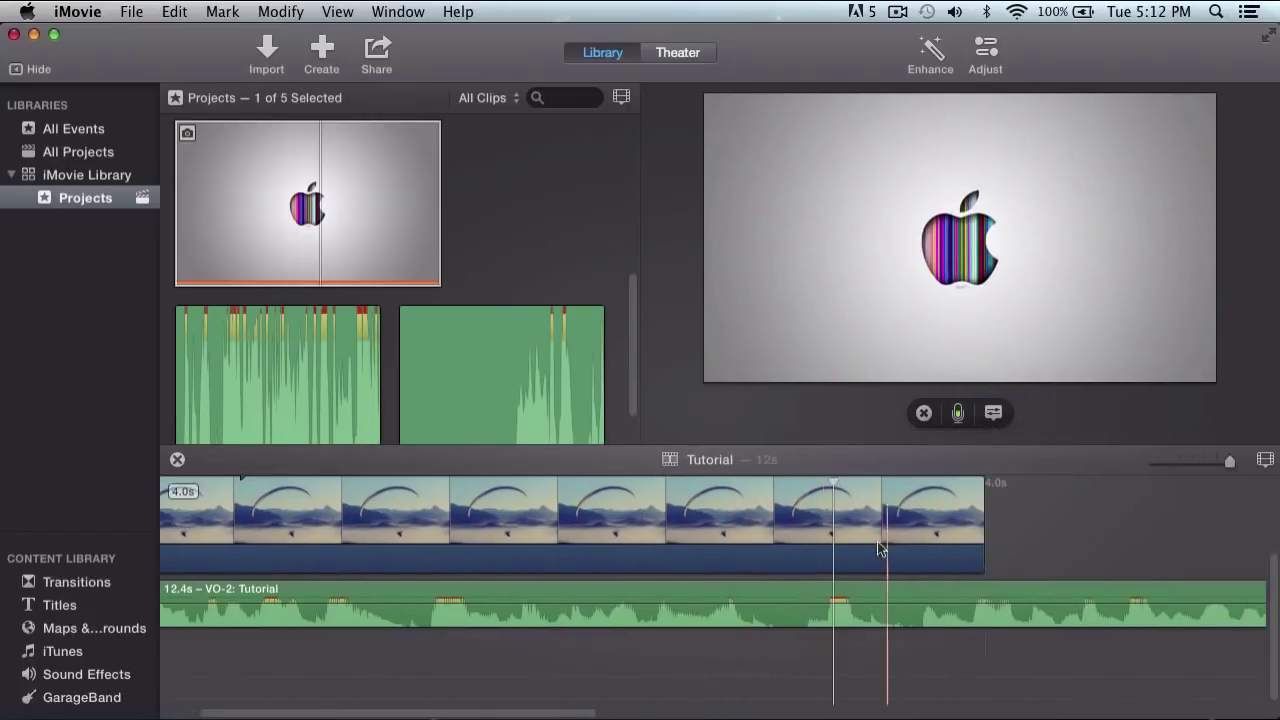
click(629, 608)
mouse_move(629, 608)
mouse_down()
mouse_move(630, 624)
mouse_move(632, 596)
mouse_move(651, 598)
mouse_up()
key(super+z)
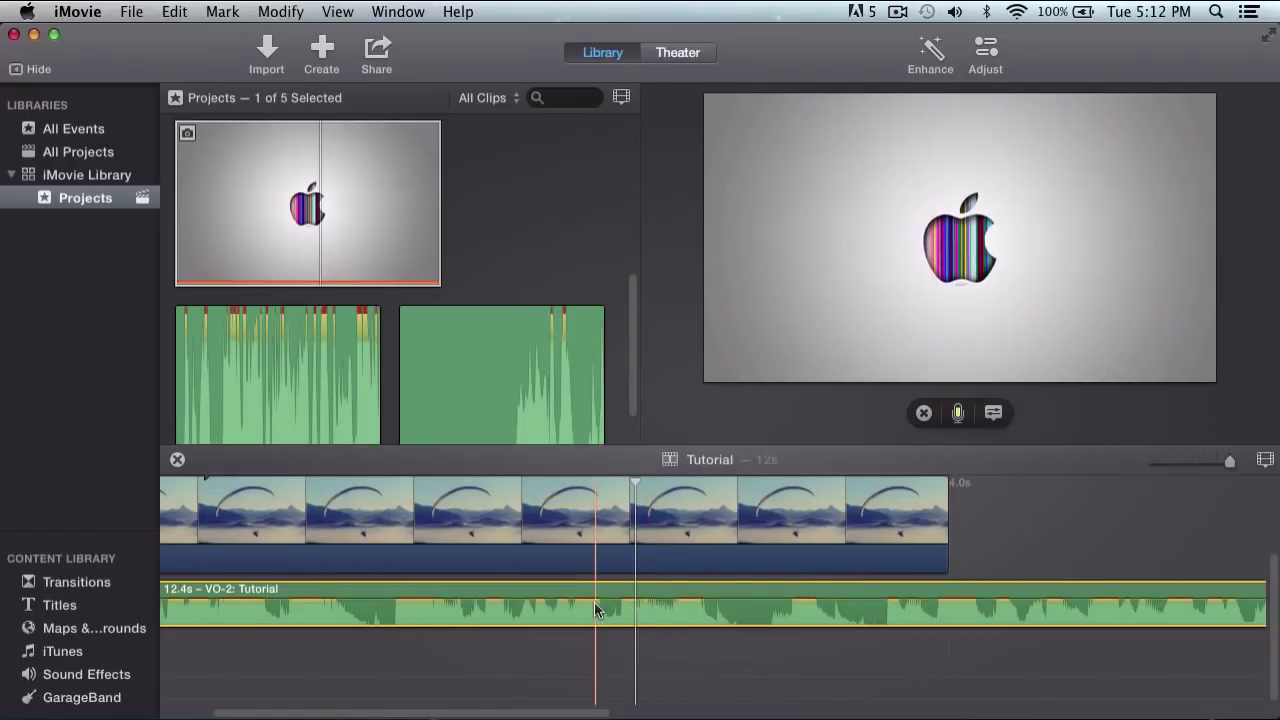
- Try trimming the voiceover's start, check its clip actions, then delete the clip
scroll(597, 607, left, 3)
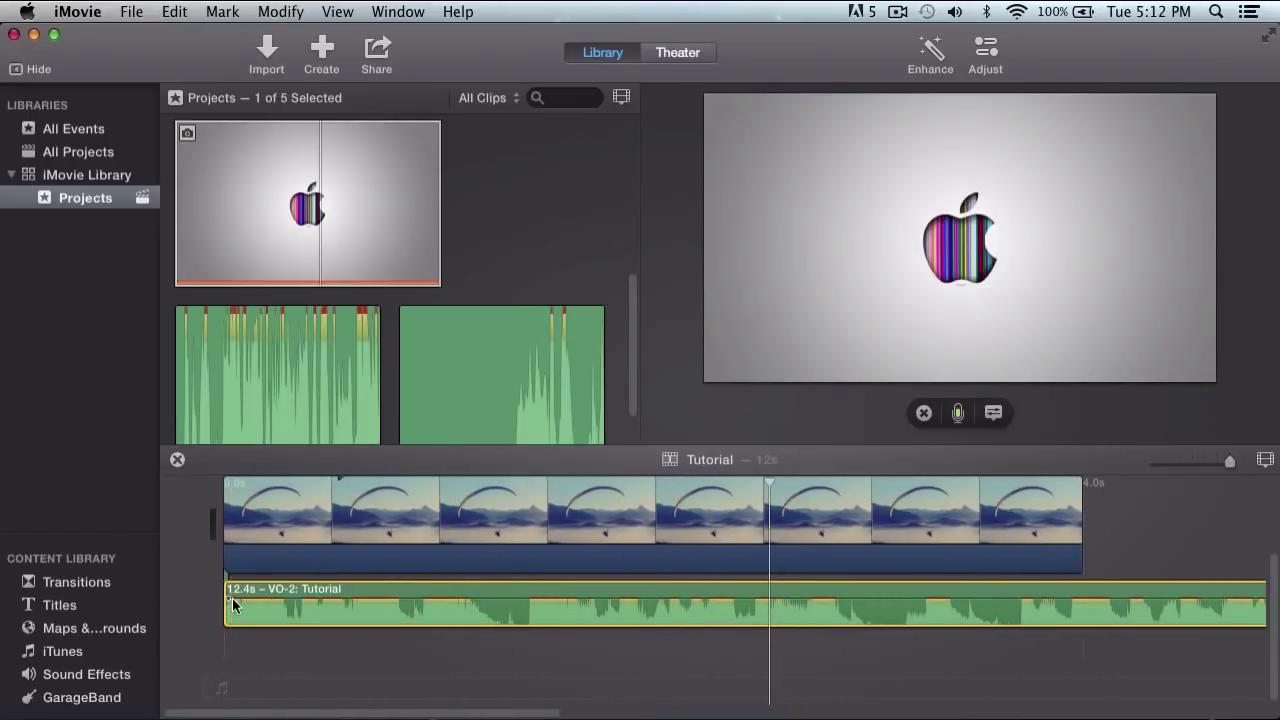
mouse_move(229, 597)
mouse_down()
mouse_move(321, 594)
mouse_move(232, 596)
mouse_up()
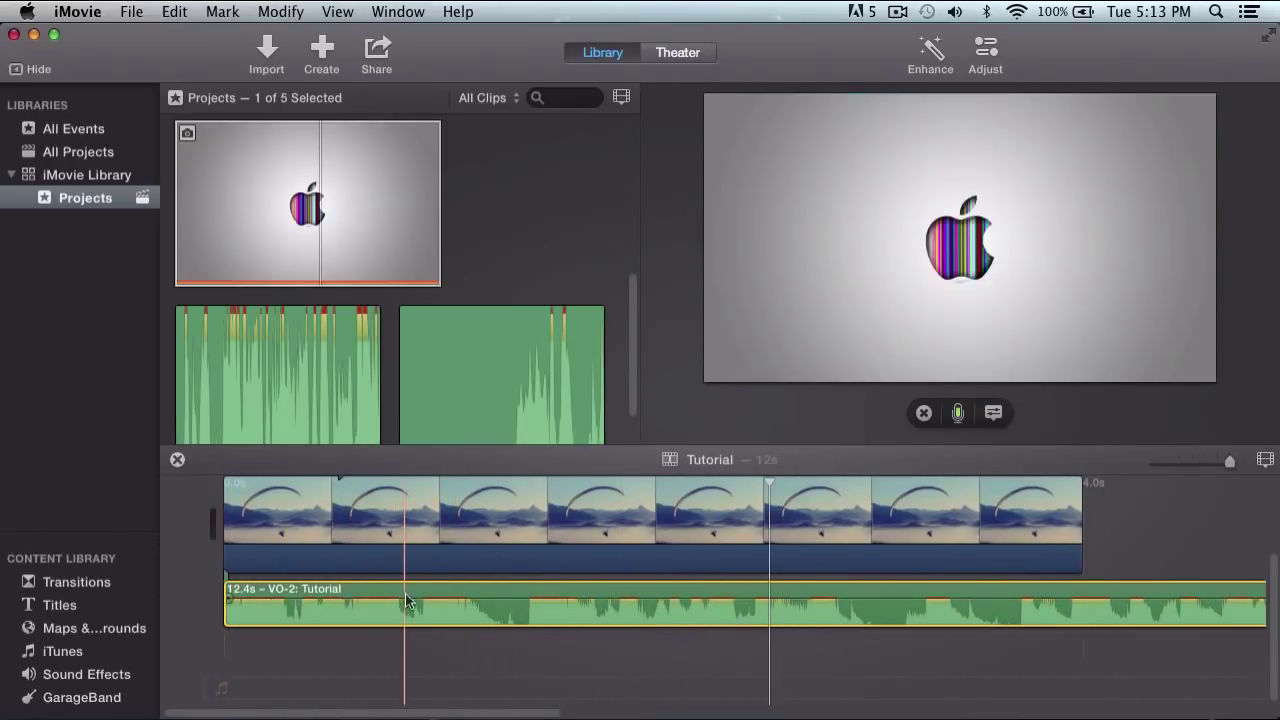
right_click(398, 600)
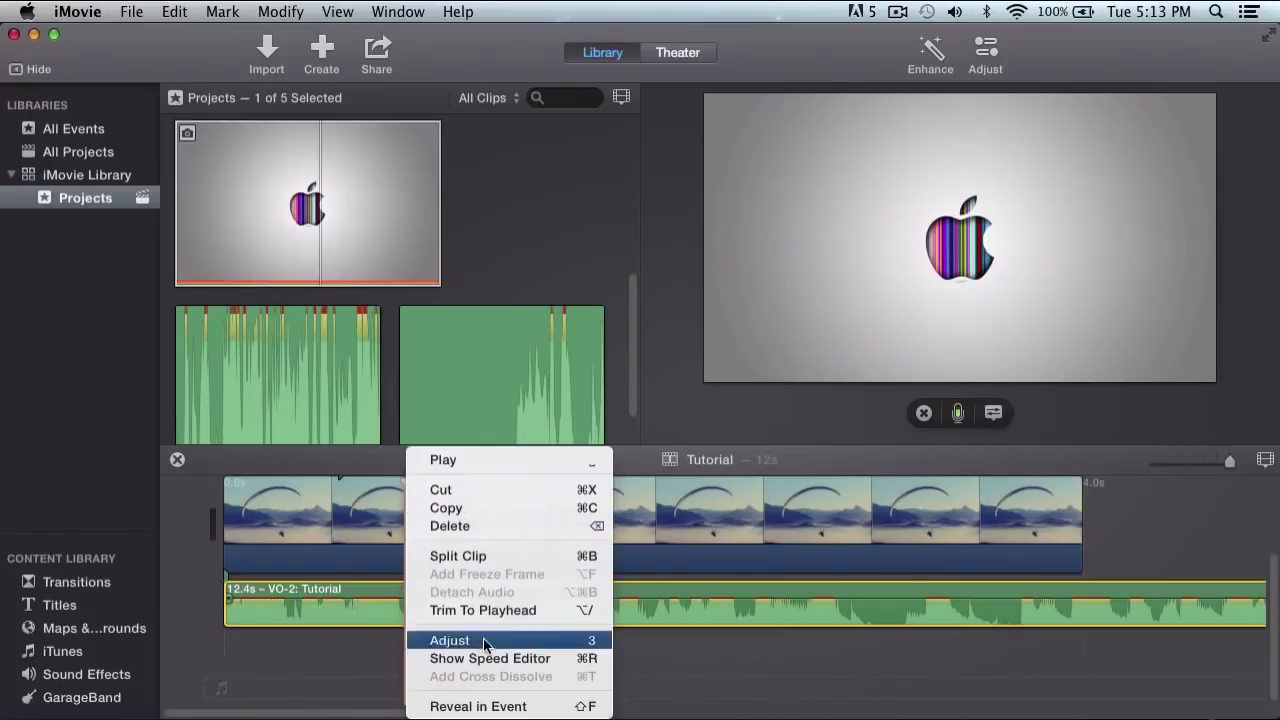
click(327, 593)
right_click(327, 593)
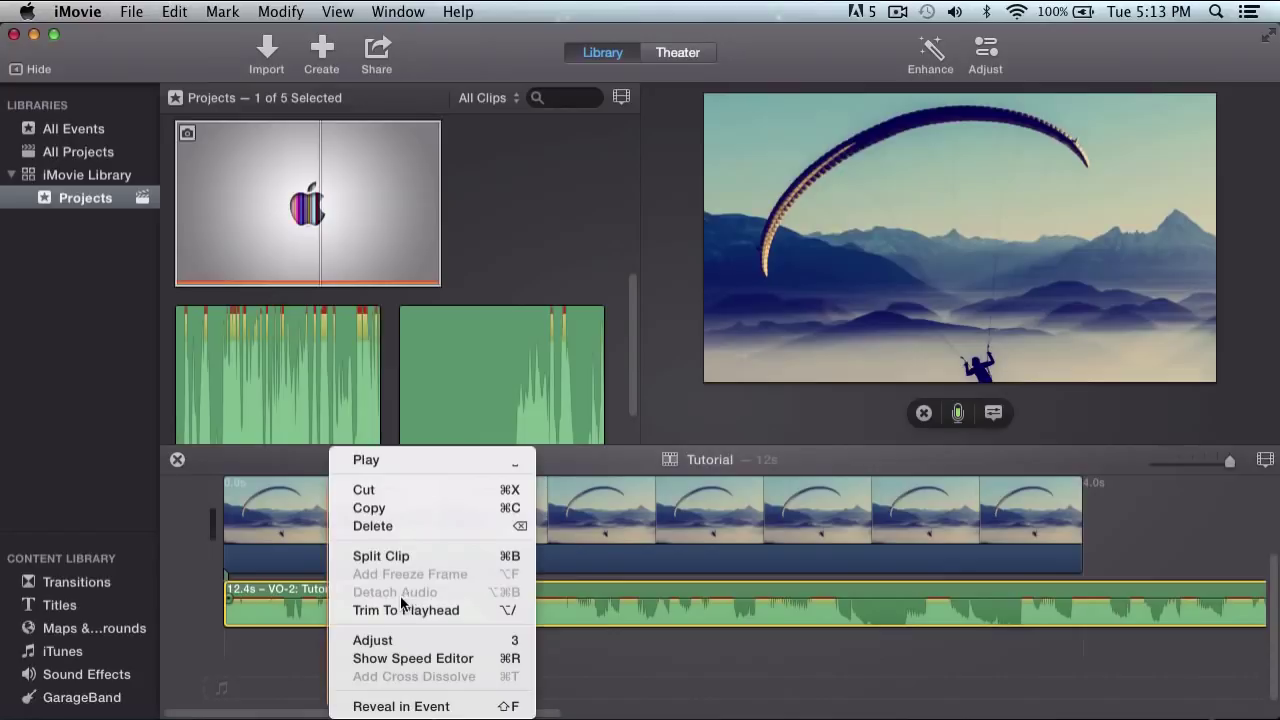
click(254, 615)
key(space)
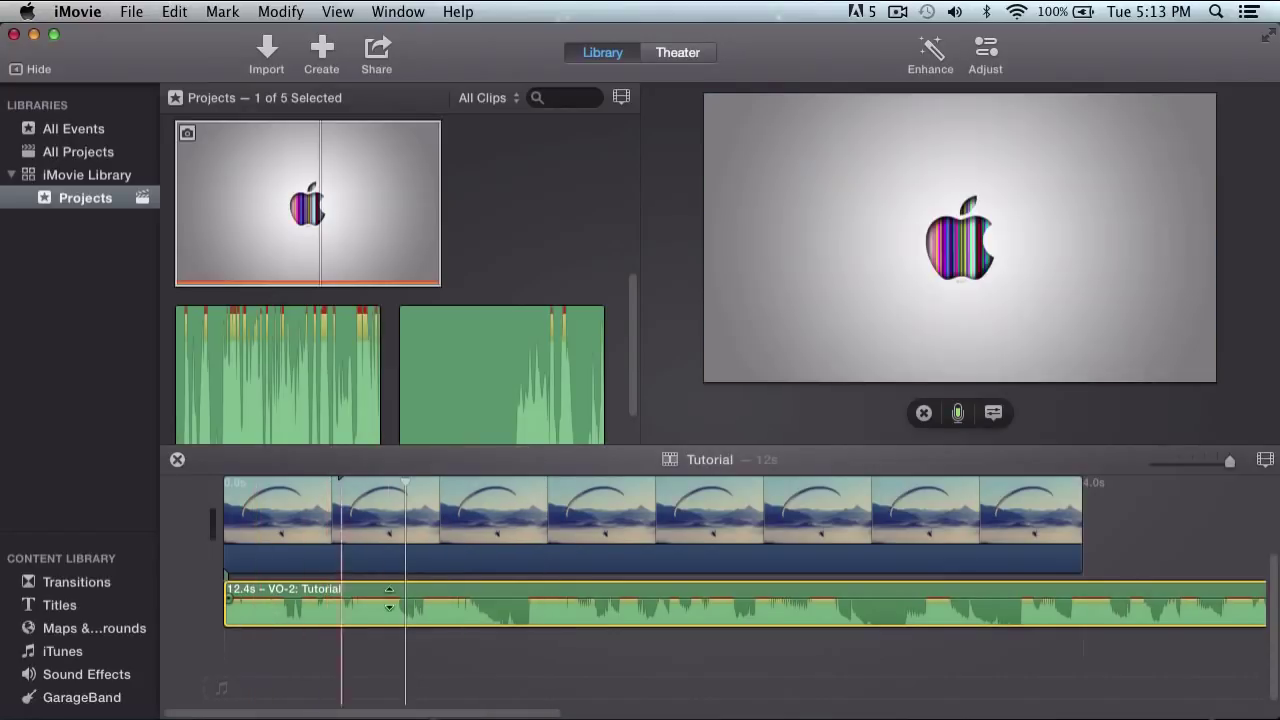
- Undo the recent edits so only the Apple-logo clip sits above the paraglider footage
key(Delete)
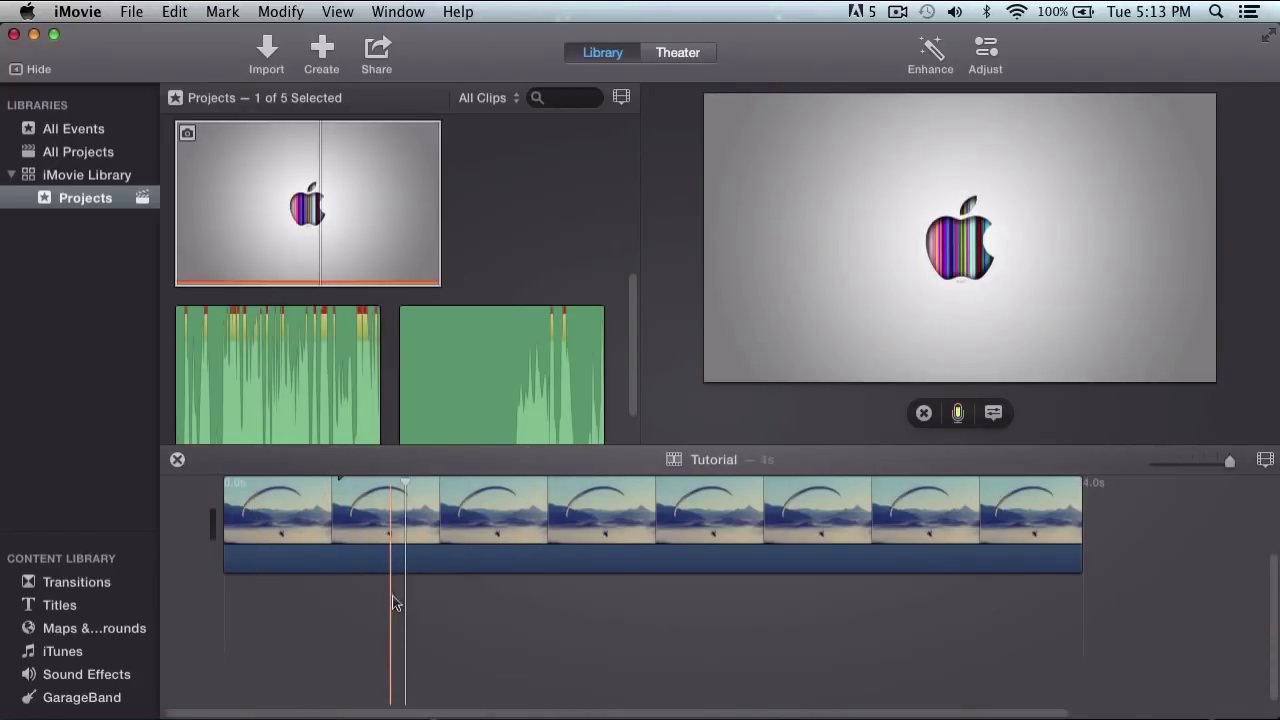
key(q)
scroll(552, 293, down, 1)
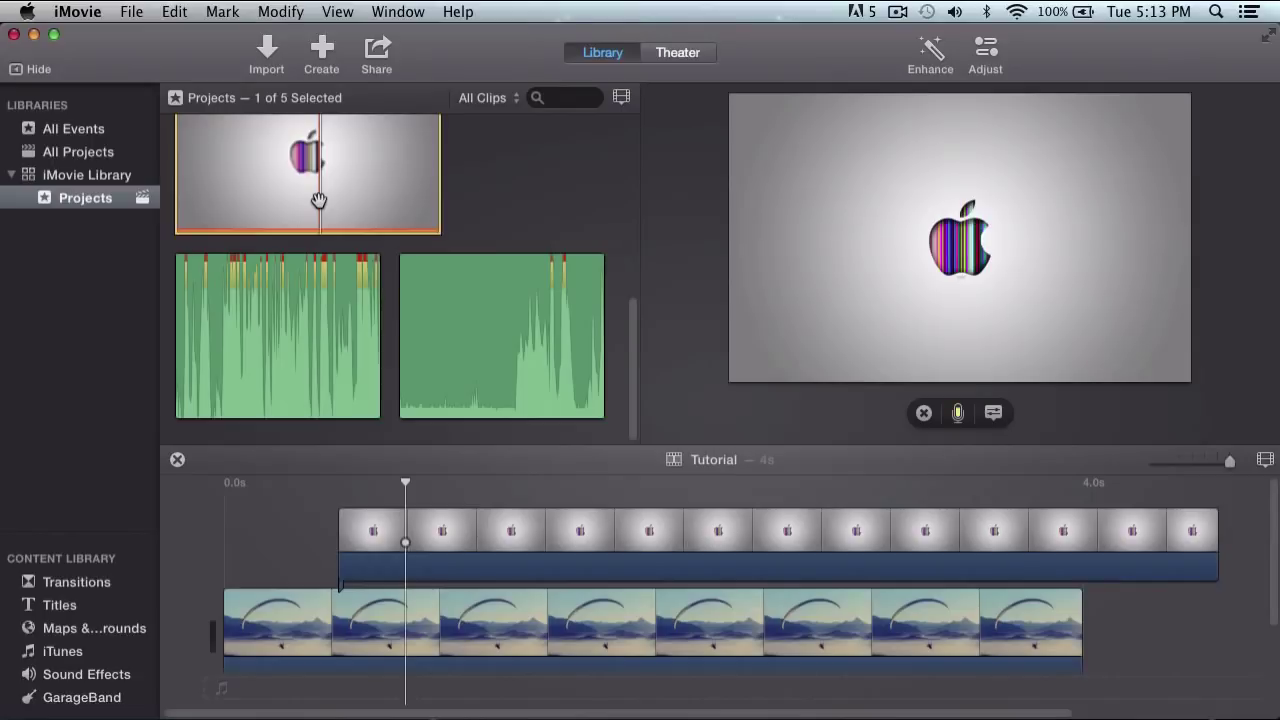
scroll(318, 200, up, 1)
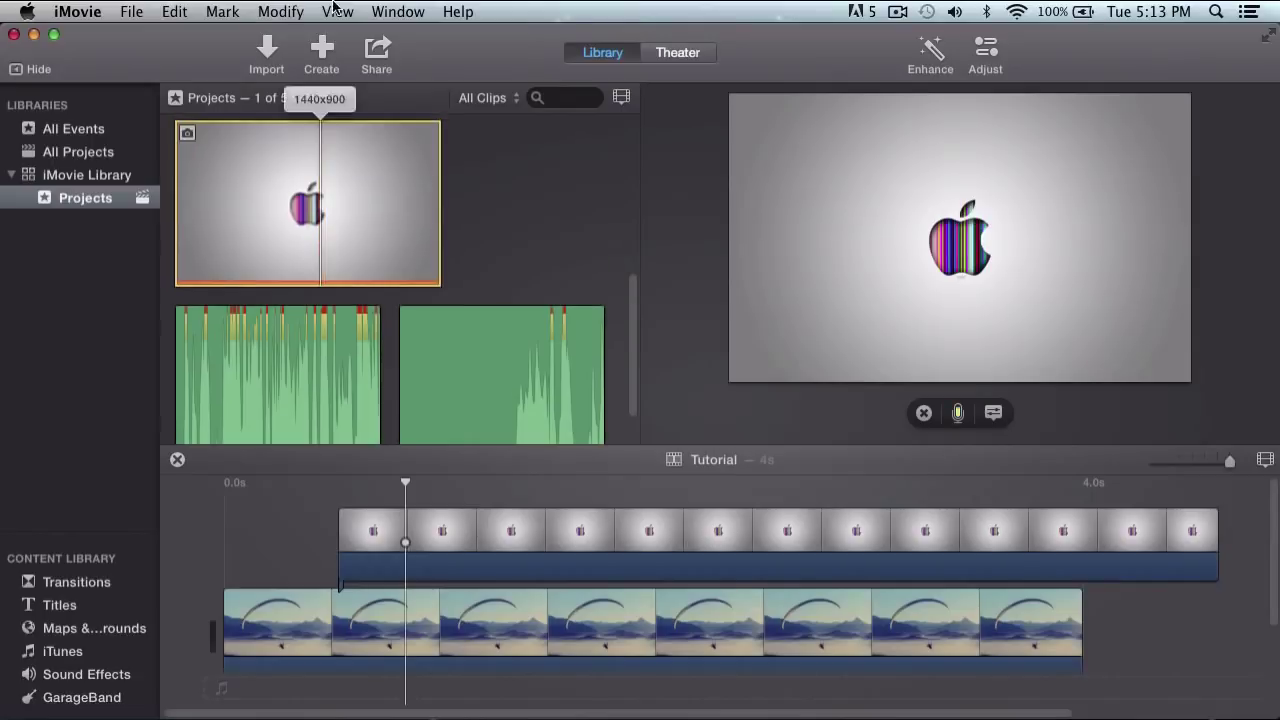